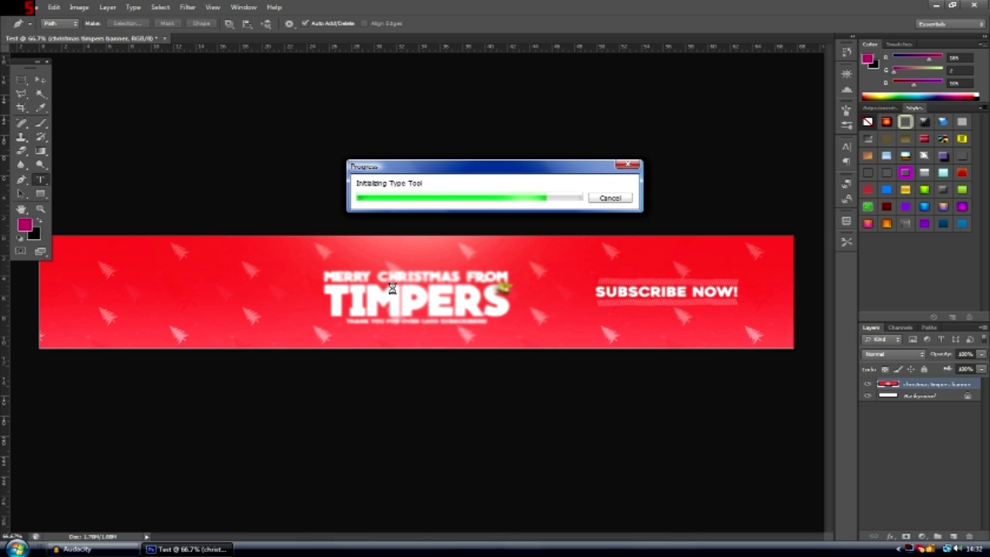
Add the text "Tutorial" to the banner and move it into the empty area beside the TIMPERS title
left_click(210, 315)
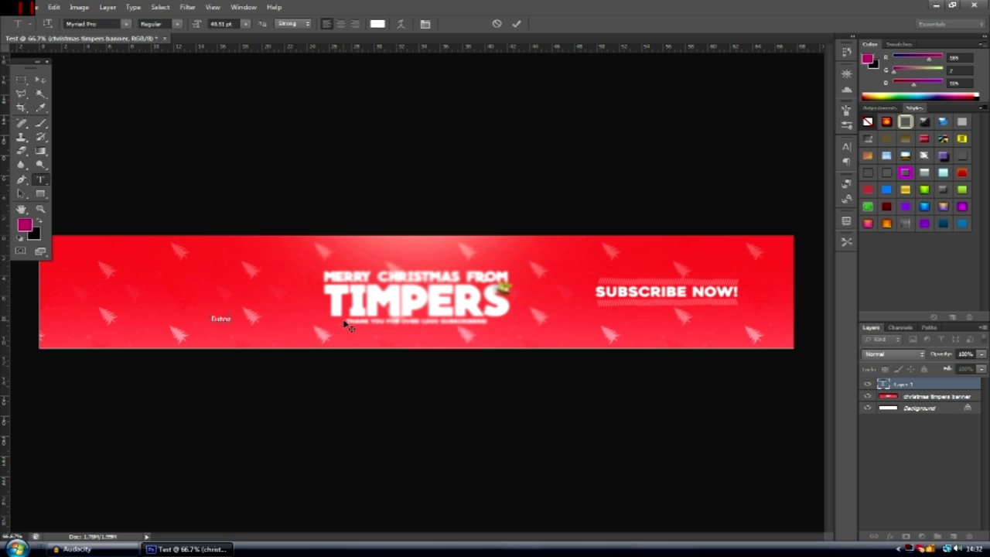
left_click(40, 79)
left_click_drag(223, 324, 193, 290)
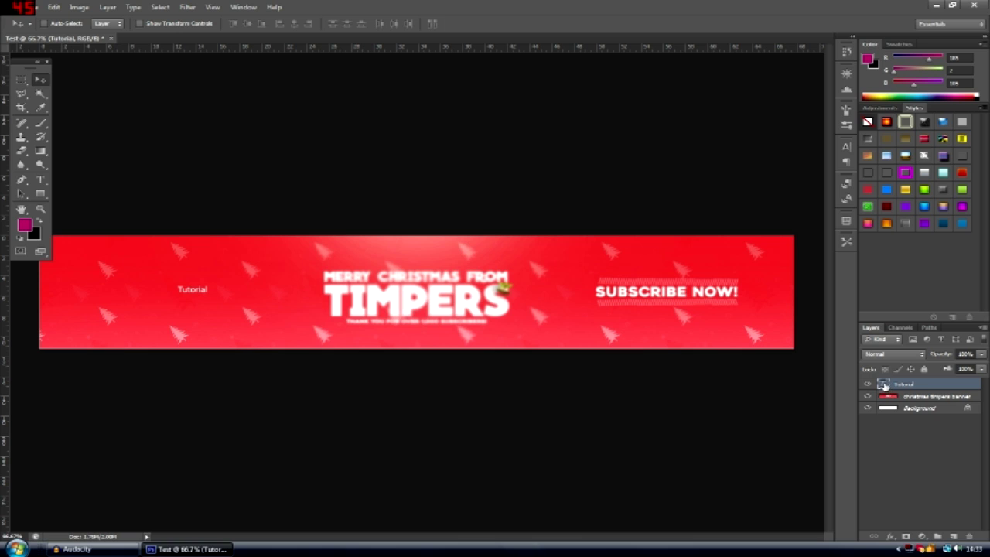
Select the Tutorial text for editing, look through the available fonts, and set the font size to 18 pt
double_click(884, 384)
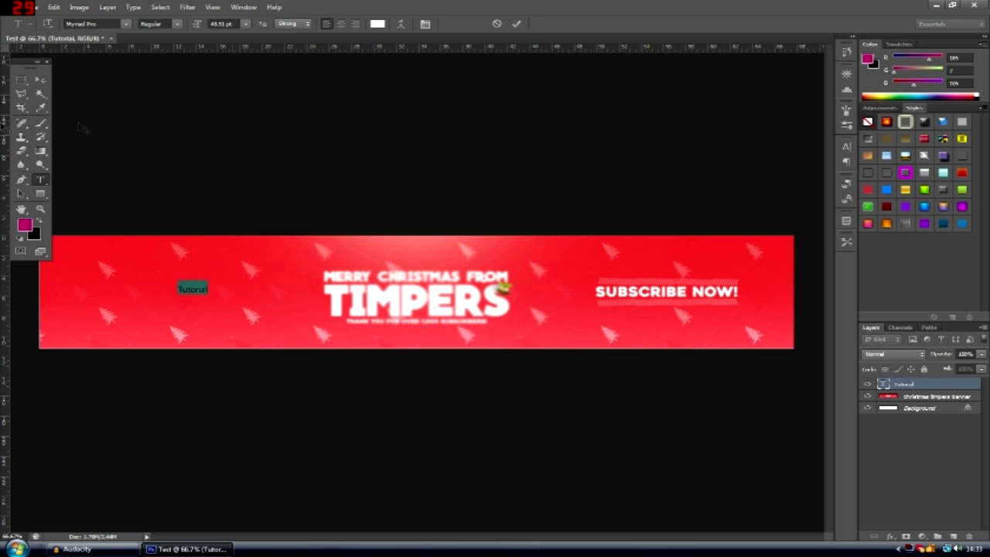
left_click(126, 26)
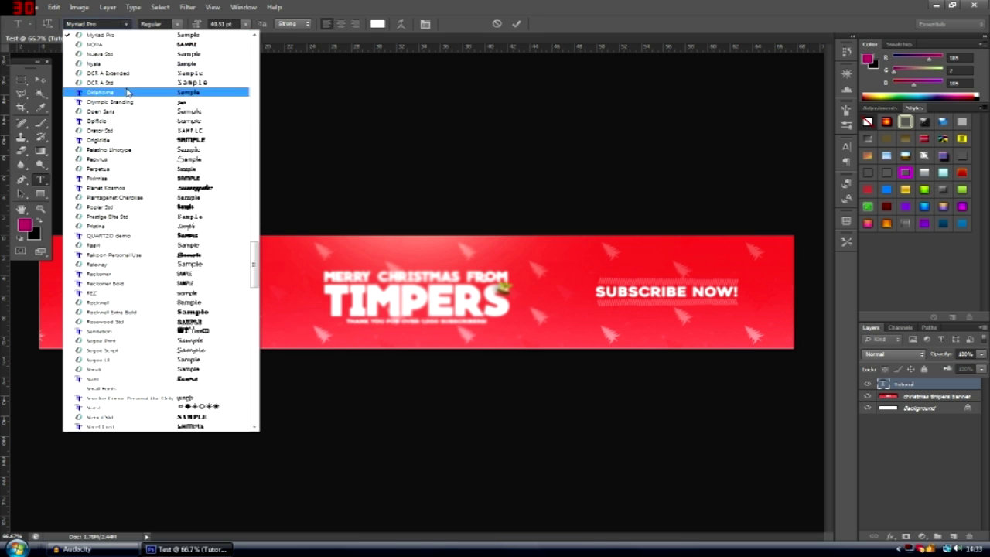
left_click(180, 25)
mouse_move(197, 26)
left_mouse_down()
mouse_move(252, 27)
mouse_move(194, 25)
mouse_move(207, 26)
left_mouse_up()
left_click(246, 24)
left_click(240, 122)
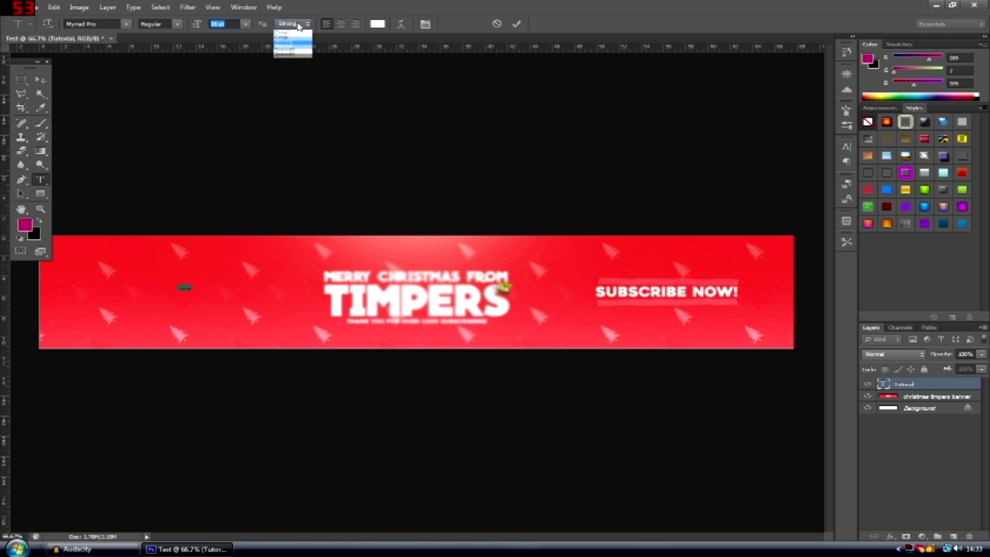
Try changing the Tutorial text's colour by picking a cyan hue of 184° and confirming the colour
left_click(378, 23)
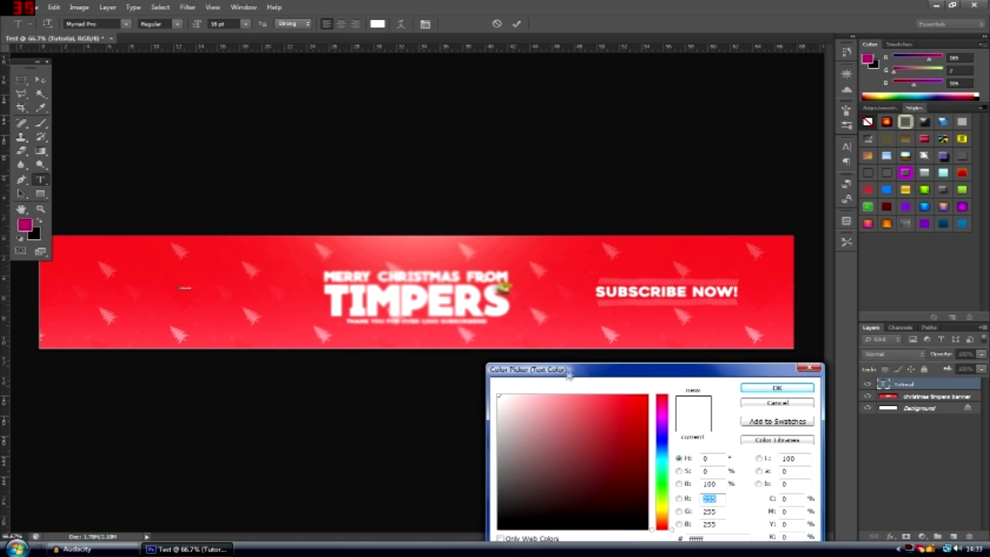
left_click(662, 461)
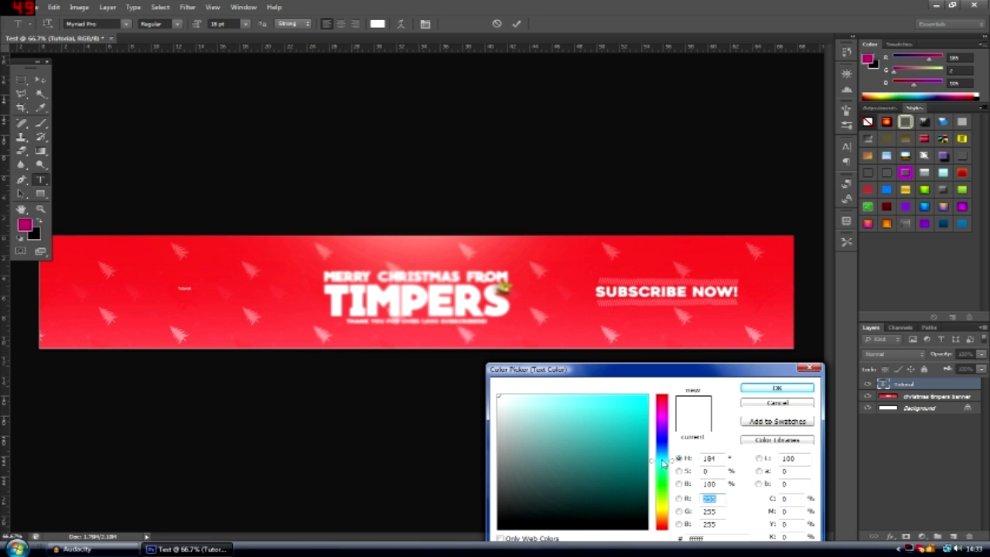
left_click(745, 389)
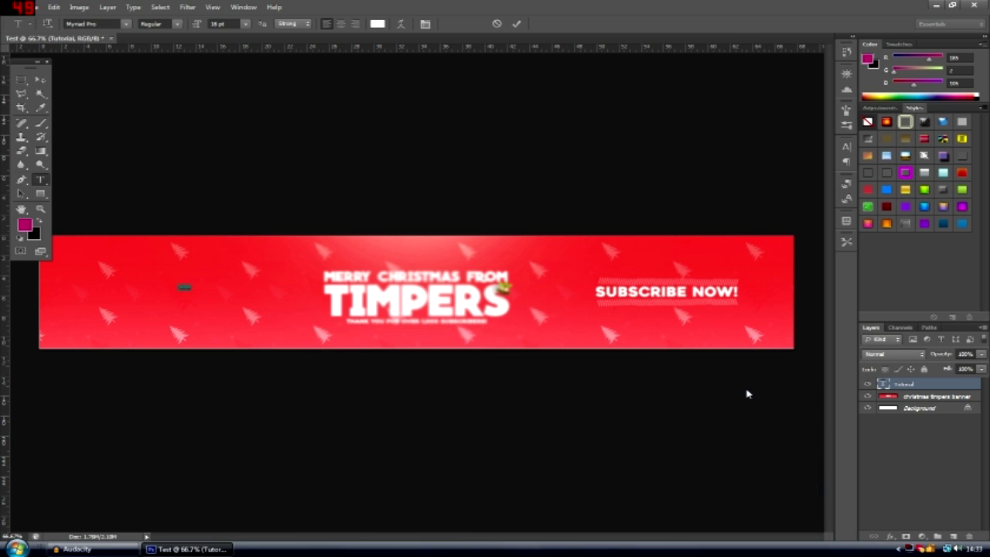
left_click(401, 24)
left_click(385, 106)
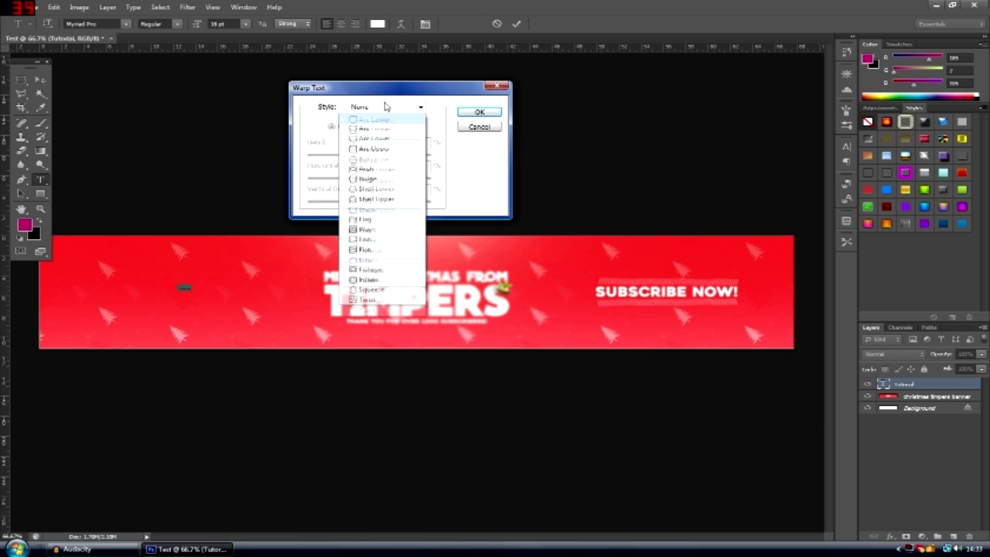
left_click(497, 130)
left_click(480, 127)
Set the Tutorial text to 100 pt and try a horizontal Arc warp with a -30% bend, discarding the warp
left_click_drag(198, 24, 247, 26)
left_click(400, 24)
left_click(398, 109)
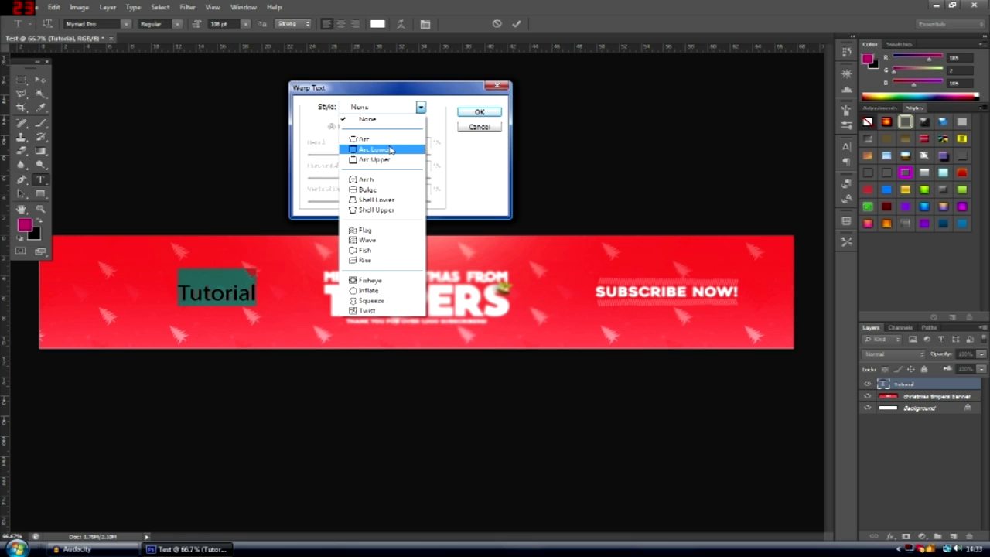
left_click(365, 139)
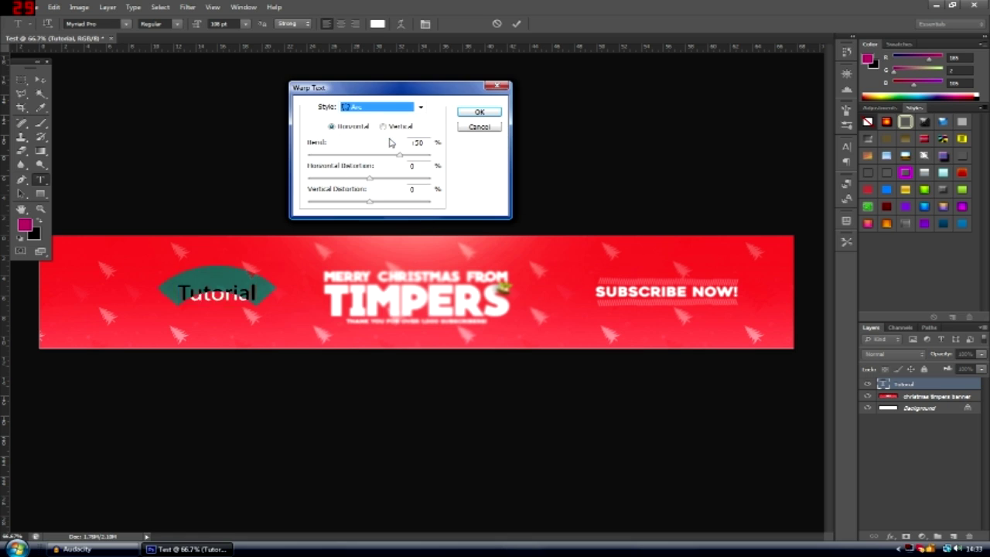
left_click_drag(398, 155, 351, 153)
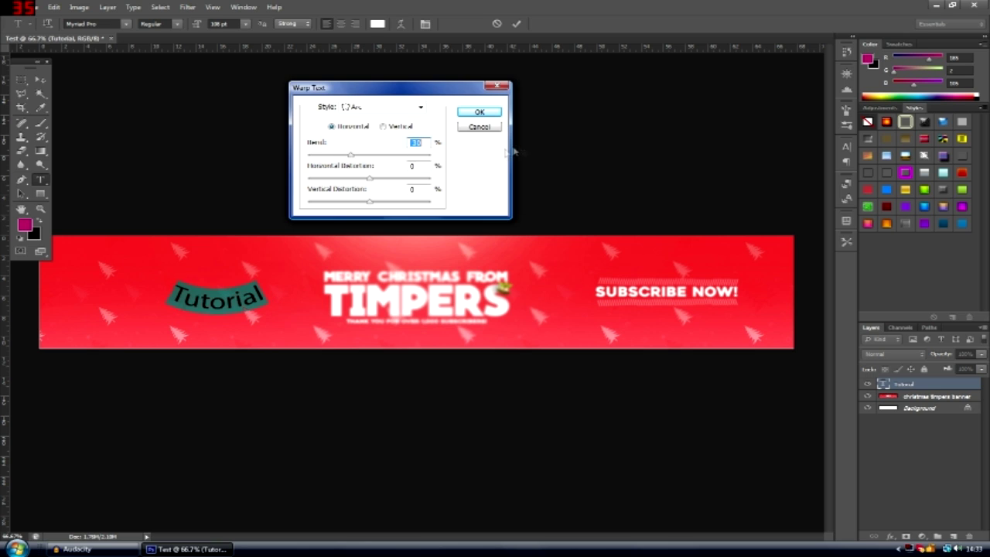
left_click(479, 128)
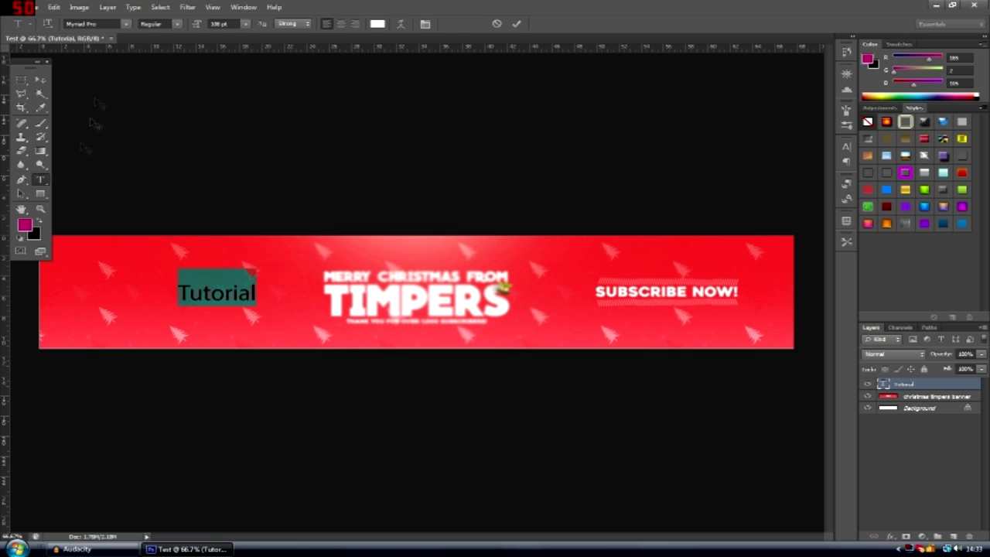
Draw a rectangle shape about 75 by 89 px near the banner's left end, beside the Tutorial text
left_click(40, 193)
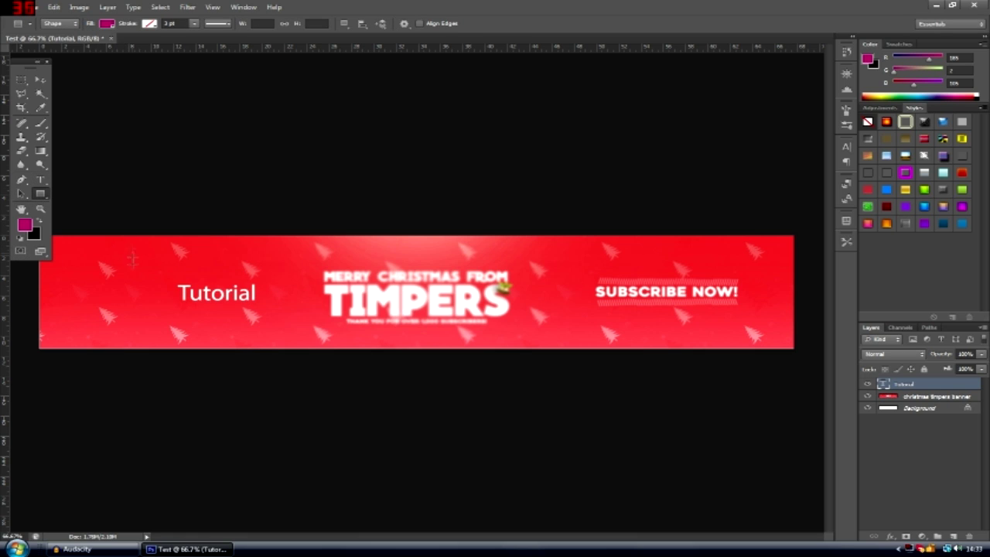
left_click(42, 196)
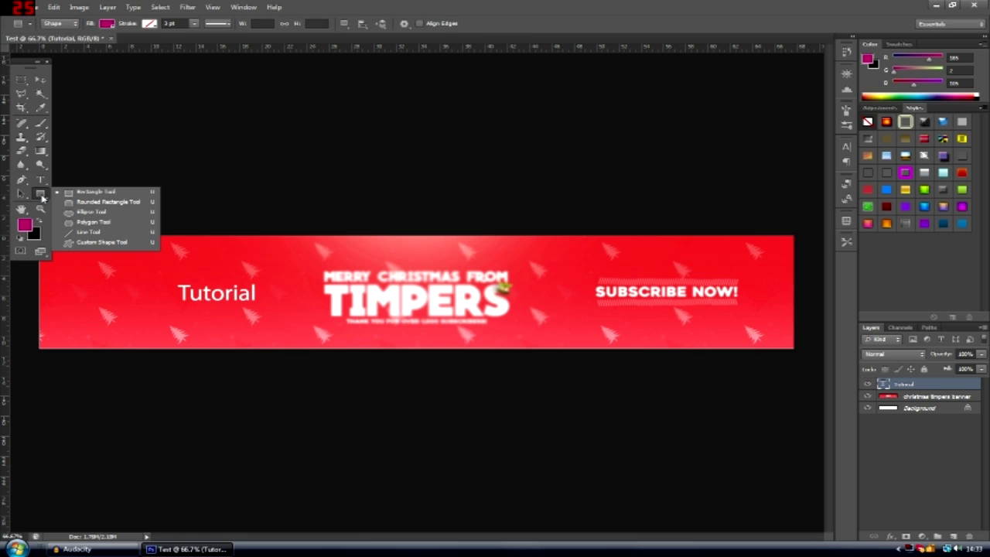
left_click(119, 225)
mouse_move(95, 257)
left_mouse_down()
mouse_move(118, 287)
mouse_move(320, 362)
mouse_move(376, 397)
mouse_move(270, 269)
mouse_move(108, 294)
mouse_move(135, 298)
mouse_move(116, 288)
left_mouse_up()
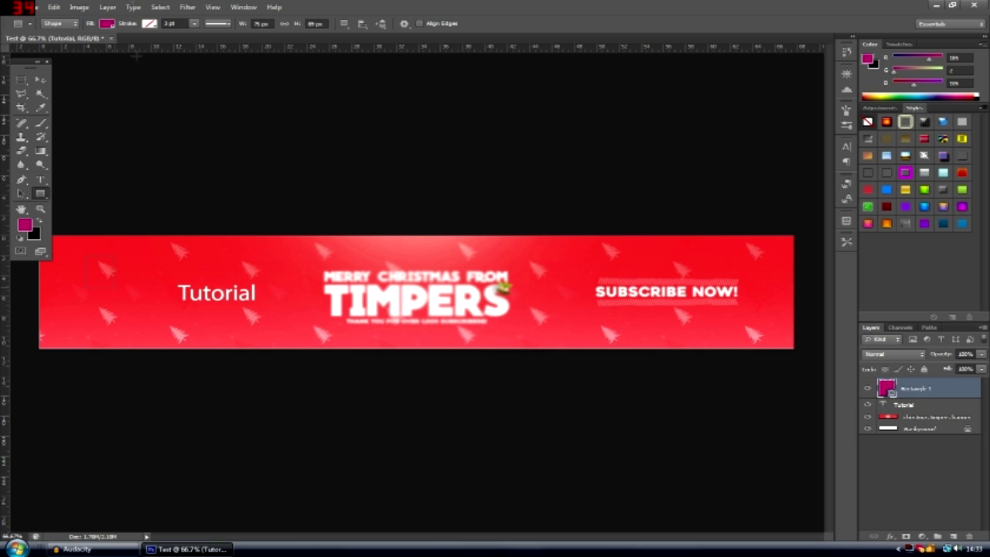
Delete the rectangle and Tutorial text layers, and try deleting the banner layer before restoring it
left_click(41, 79)
key("Delete")
key("Delete")
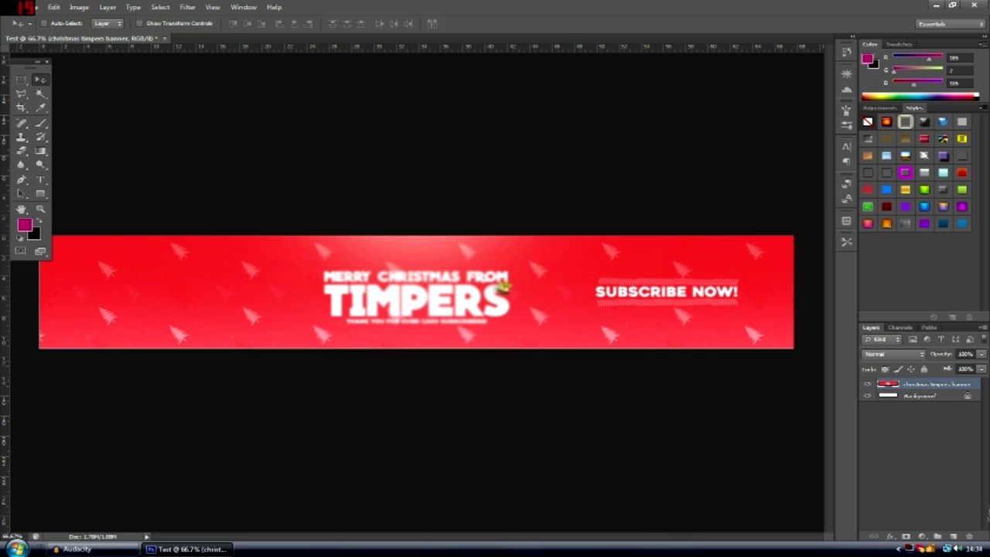
key("Delete")
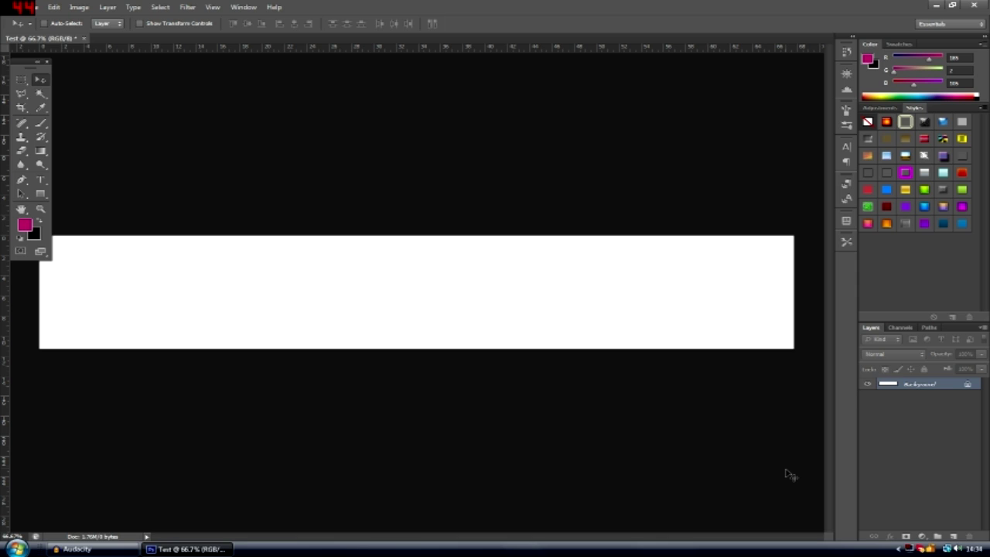
key("ctrl+z")
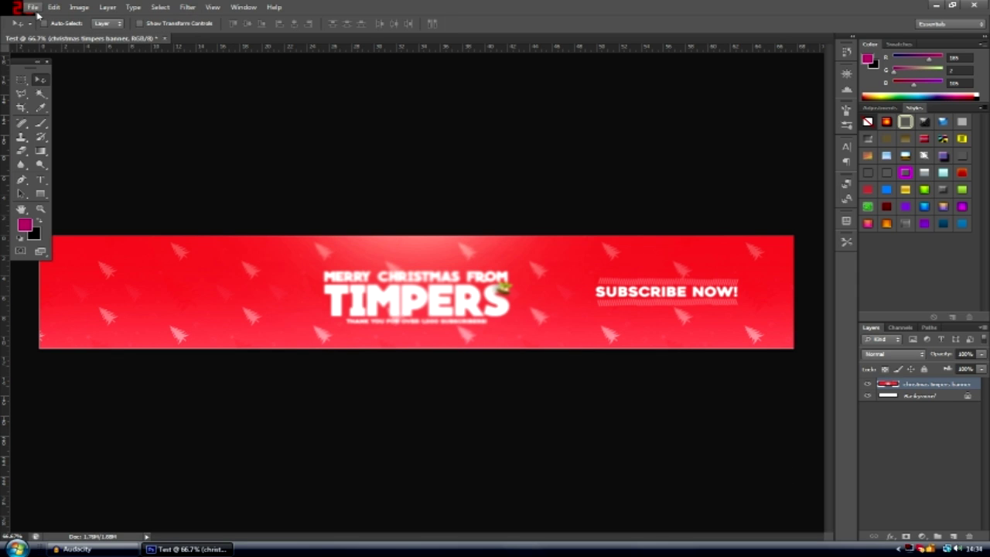
left_click(54, 7)
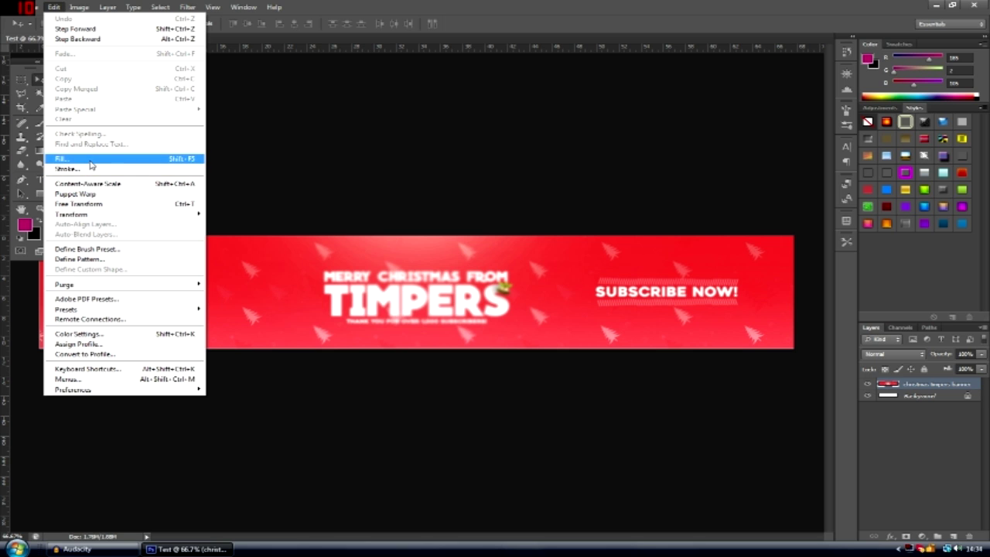
left_click(99, 11)
left_click(57, 7)
left_click(56, 7)
left_click(56, 8)
left_click(56, 7)
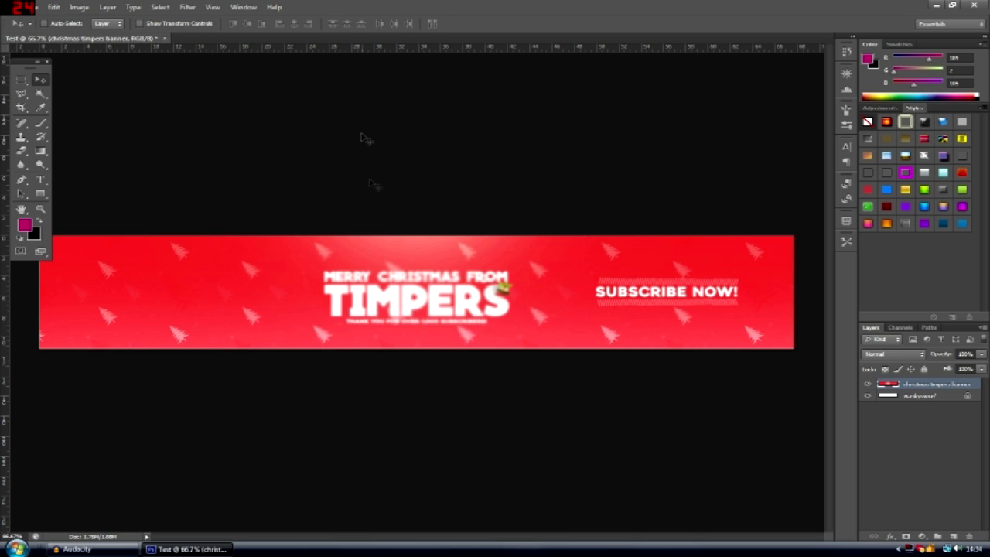
Try scaling the banner layer down to about 94% with Free Transform and repositioning it, and undo the change
key("ctrl+t")
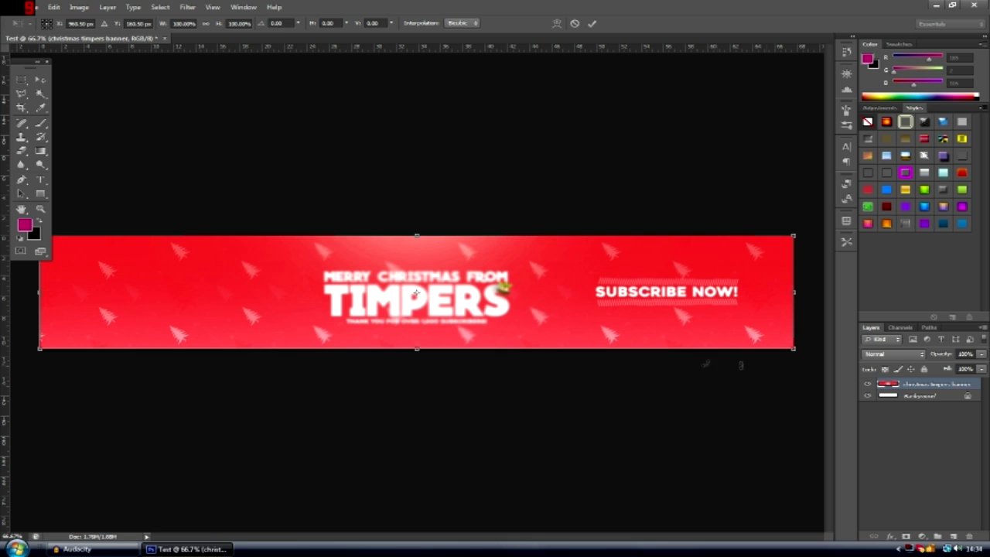
key("ctrl+minus")
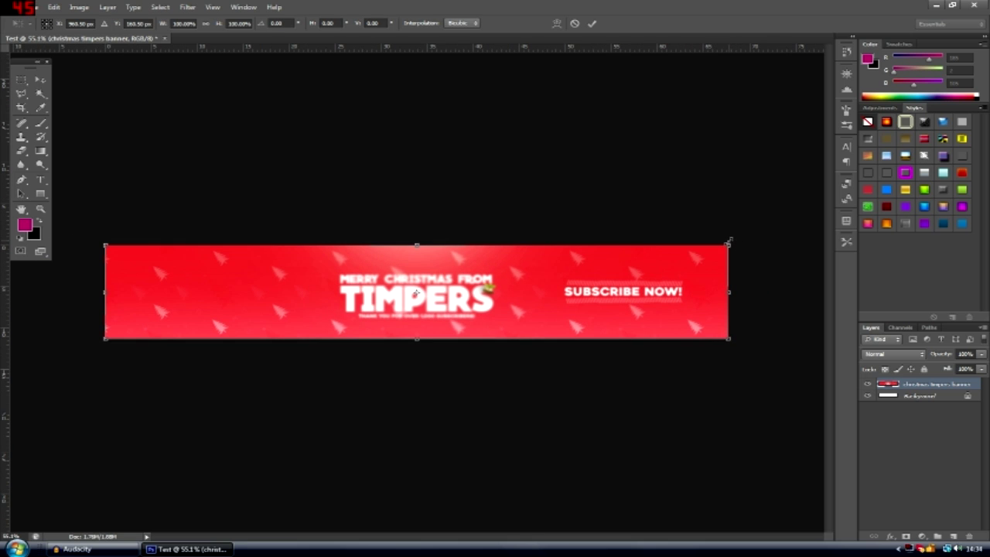
left_click_drag(729, 242, 698, 290)
mouse_move(569, 296)
left_mouse_down()
mouse_move(609, 238)
mouse_move(509, 311)
mouse_move(512, 282)
mouse_move(565, 281)
left_mouse_up()
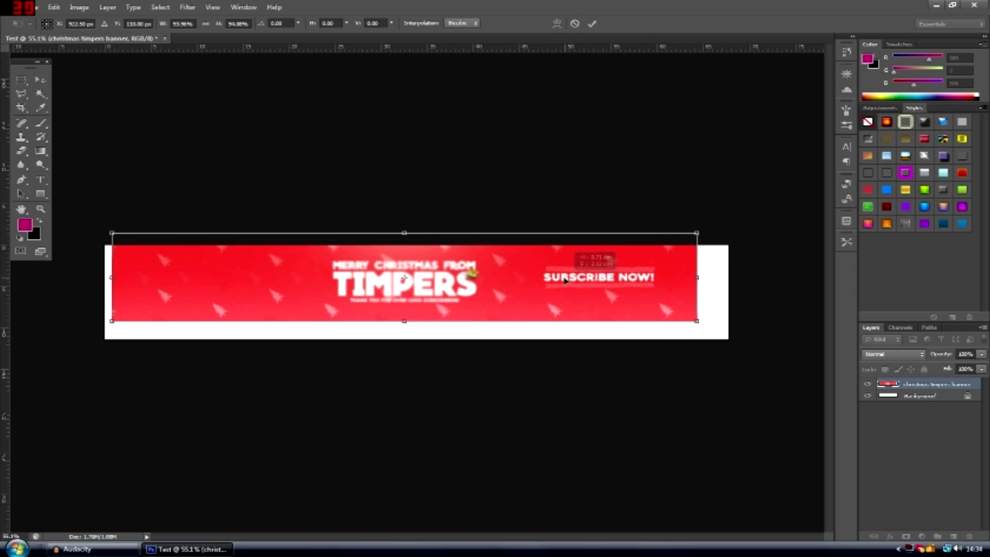
key("Return")
key("ctrl+z")
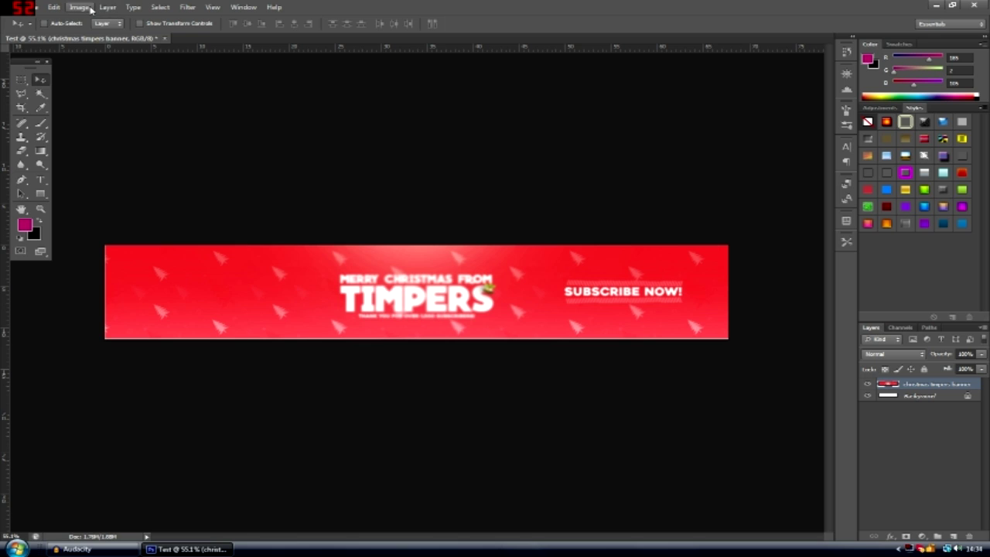
left_click(58, 7)
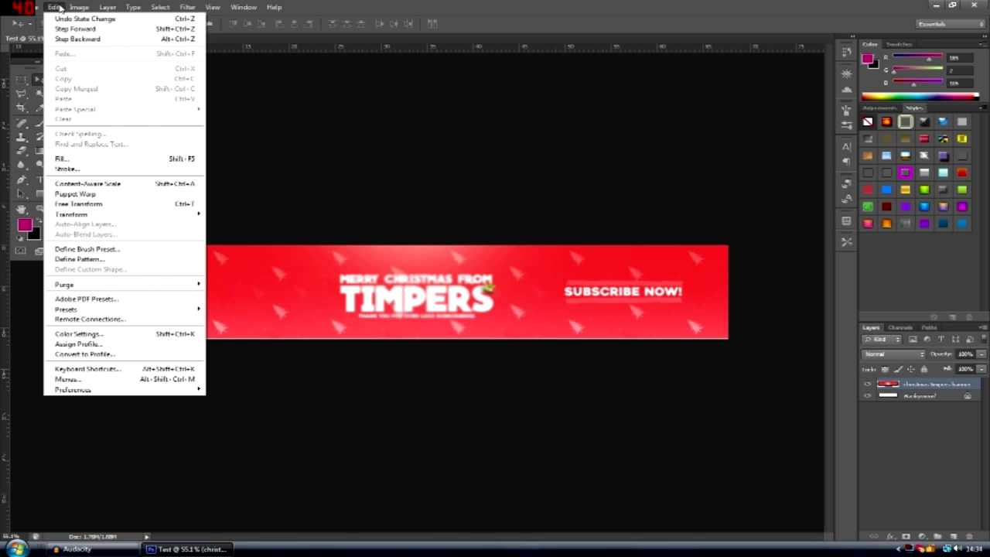
left_click(58, 7)
key("ctrl+t")
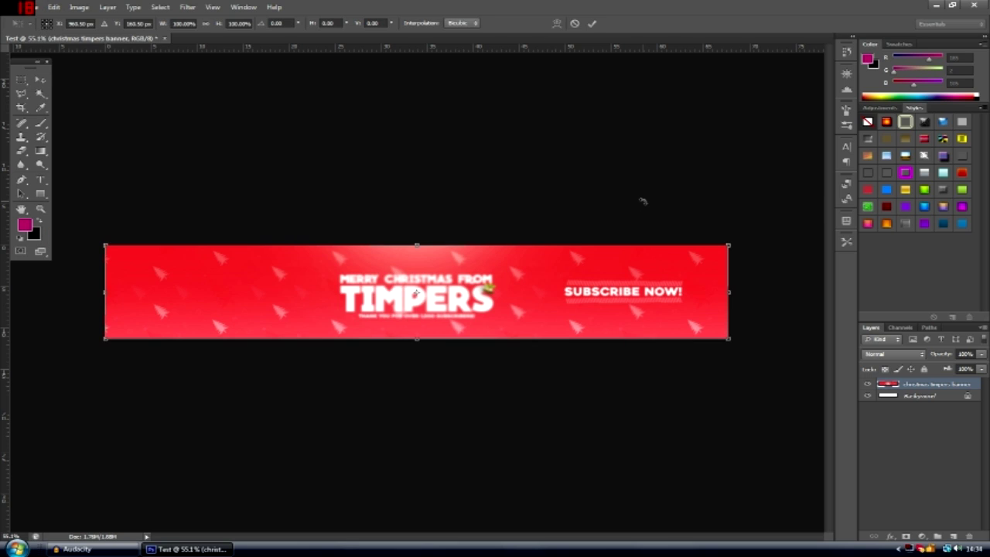
key("Return")
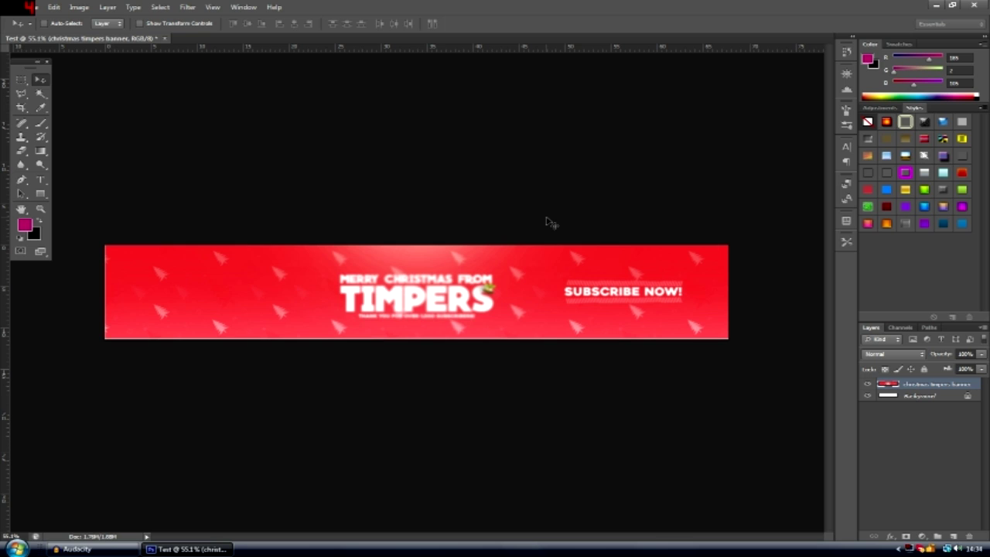
left_click(54, 7)
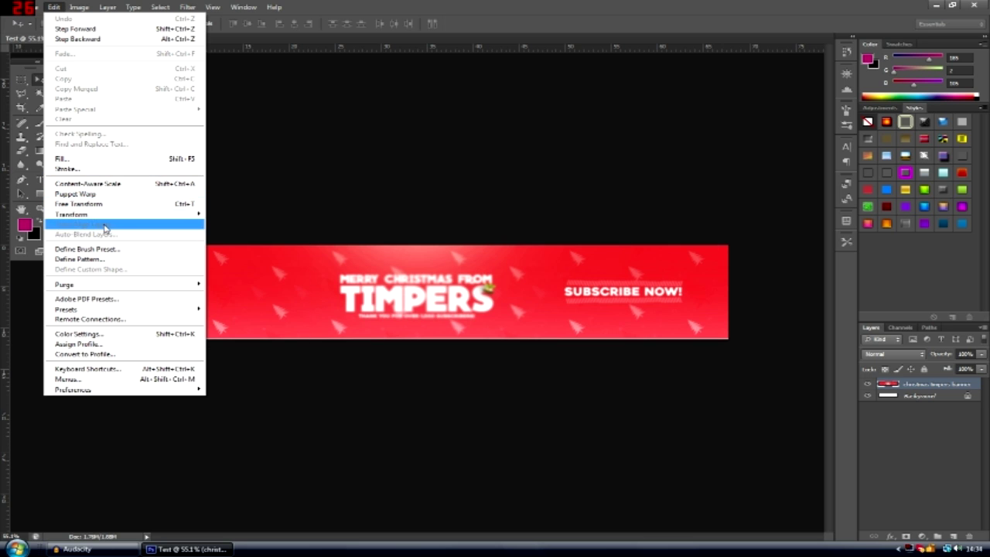
left_click(475, 165)
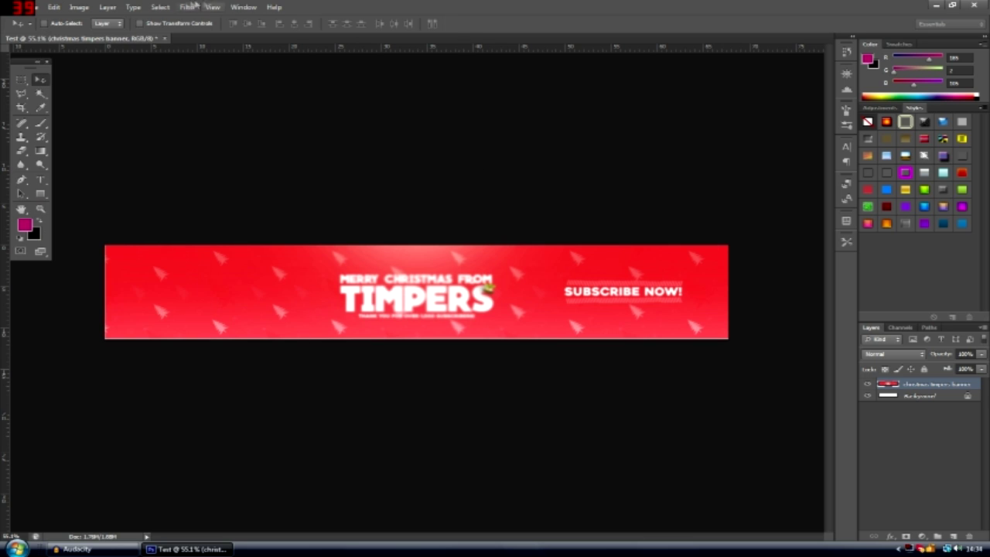
left_click(108, 7)
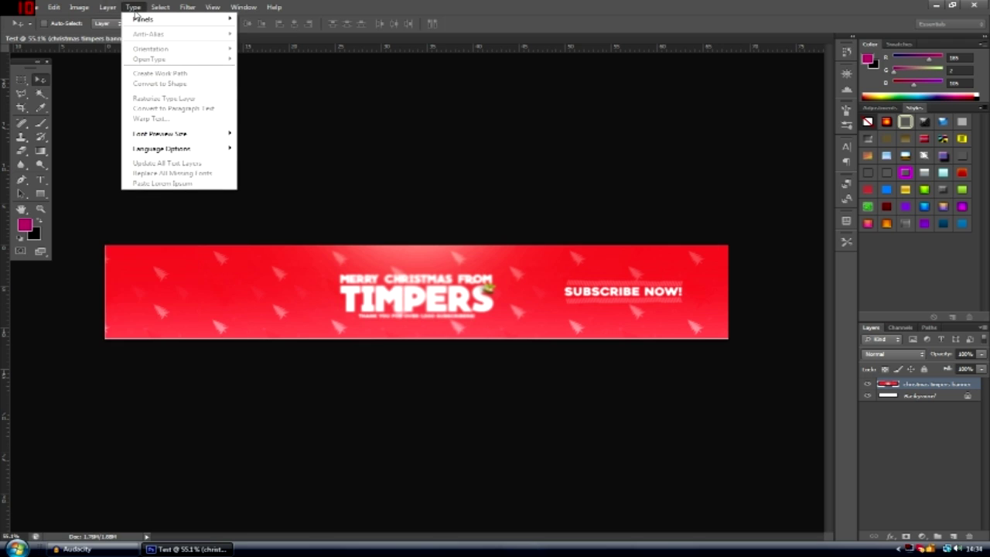
mouse_move(120, 19)
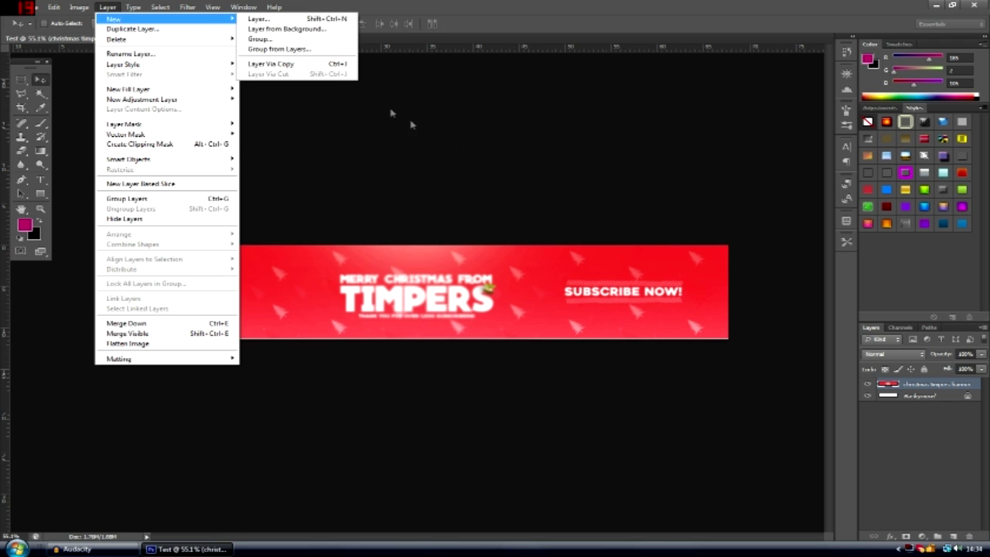
left_click(466, 156)
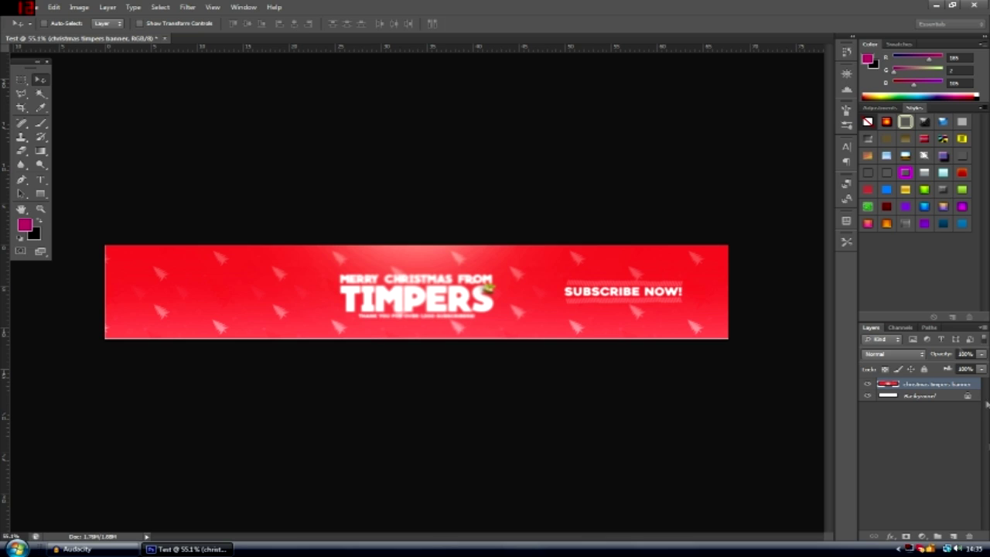
left_click(926, 398)
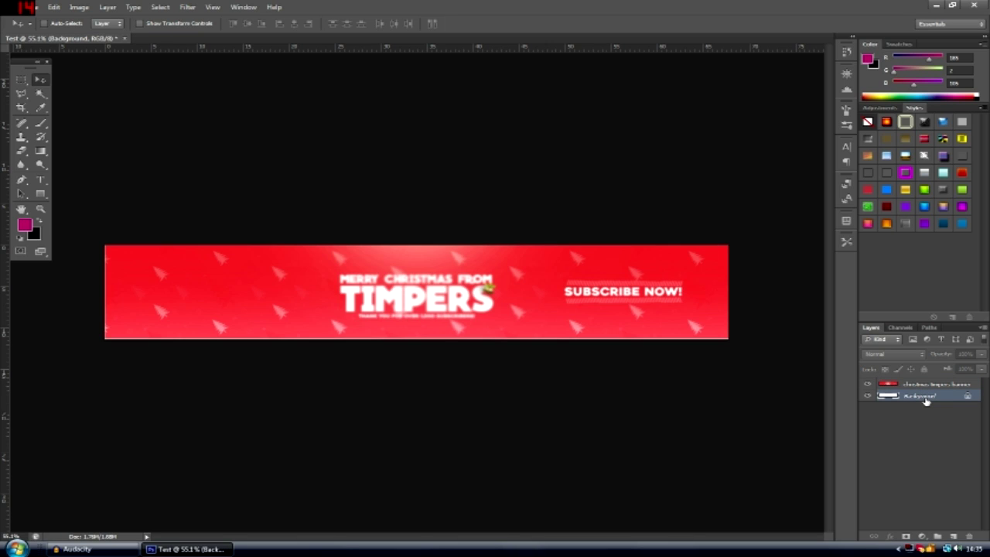
left_click(930, 385)
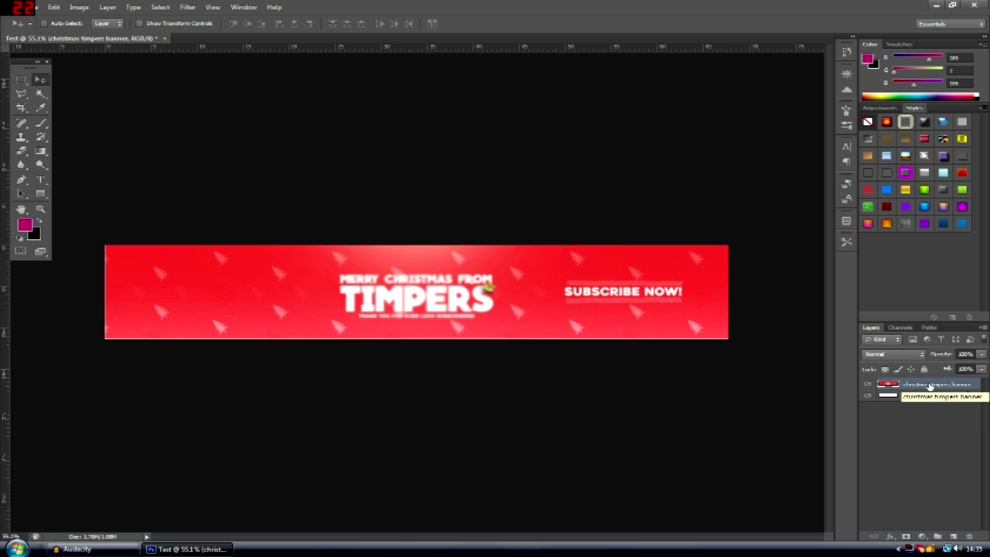
Try painting over the banner layer with a soft brush about 605 px in diameter, and undo the strokes
left_click(40, 126)
mouse_move(382, 294)
left_mouse_down()
mouse_move(399, 297)
mouse_move(387, 305)
left_mouse_up()
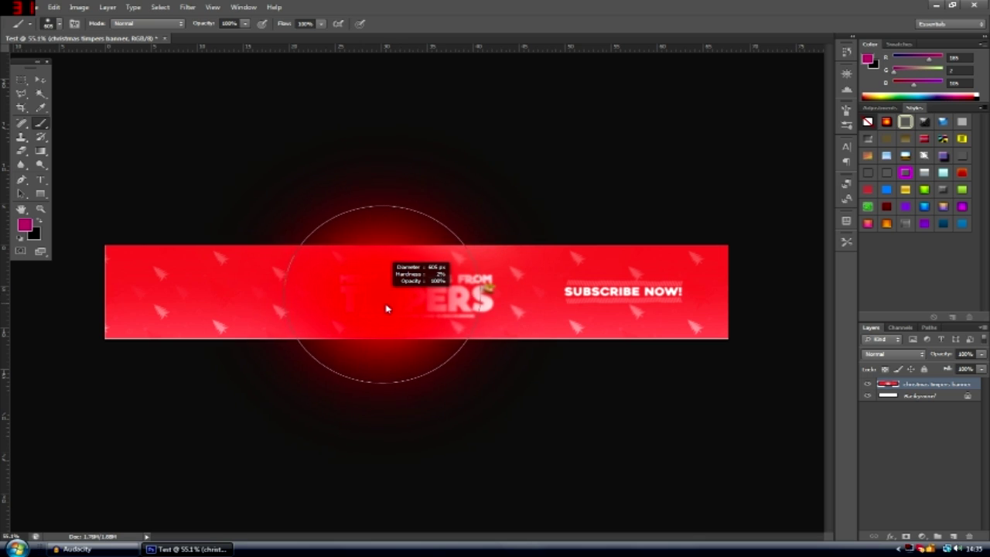
mouse_move(650, 292)
left_mouse_down()
mouse_move(367, 305)
mouse_move(488, 226)
mouse_move(504, 231)
mouse_move(444, 286)
left_mouse_up()
left_click(21, 151)
key("ctrl+alt+z")
key("ctrl+alt+z")
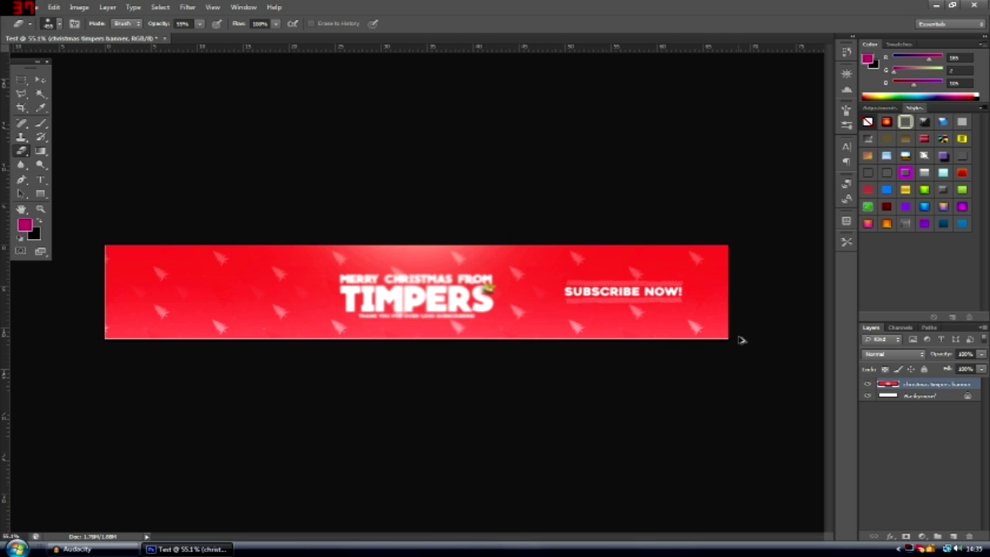
Add a new layer above the banner and try brushing the magenta foreground colour onto it and erasing part, undoing both strokes
left_click(970, 536)
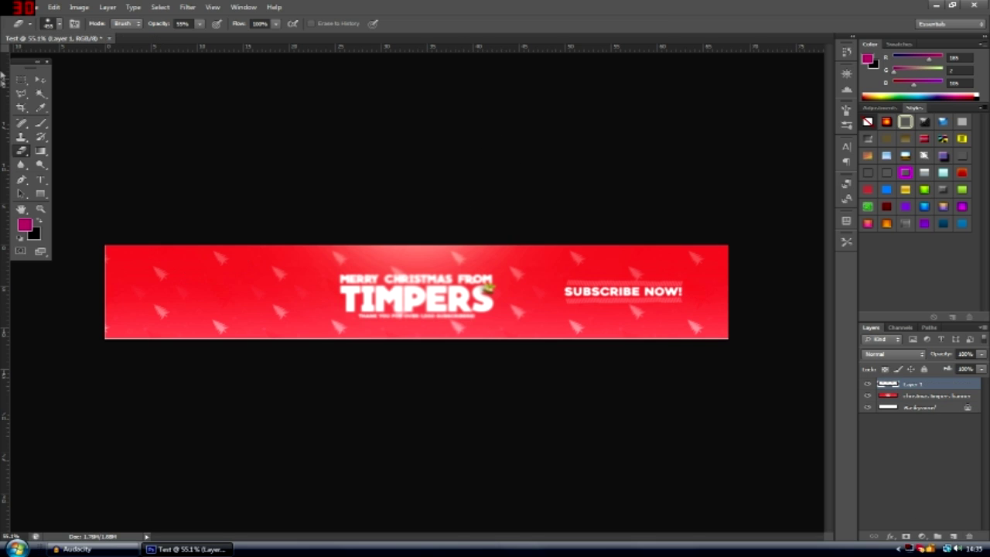
left_click(41, 123)
mouse_move(286, 231)
left_mouse_down()
mouse_move(576, 261)
mouse_move(778, 415)
left_mouse_up()
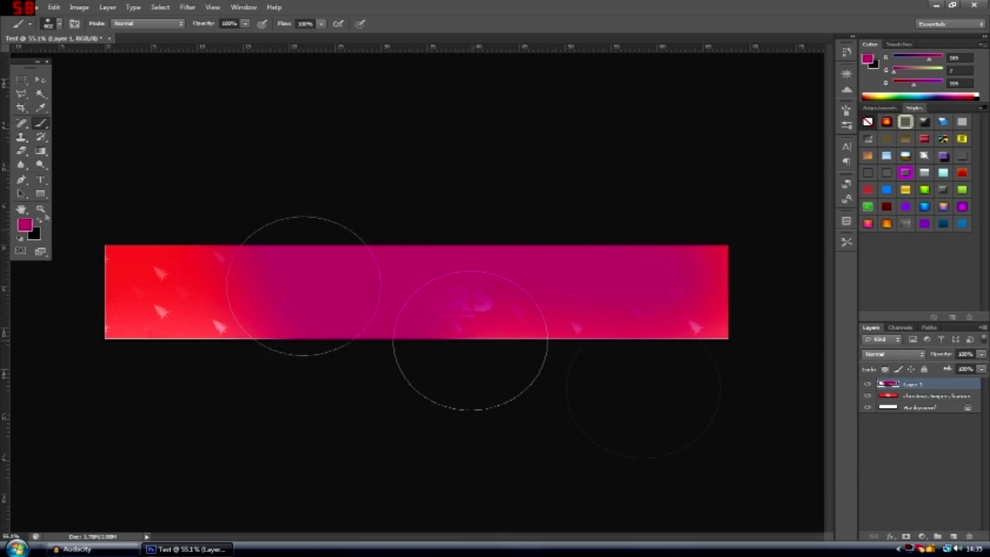
key("e")
mouse_move(335, 252)
left_mouse_down()
mouse_move(404, 200)
mouse_move(620, 256)
mouse_move(659, 336)
left_mouse_up()
key("ctrl+alt+z")
key("ctrl+alt+z")
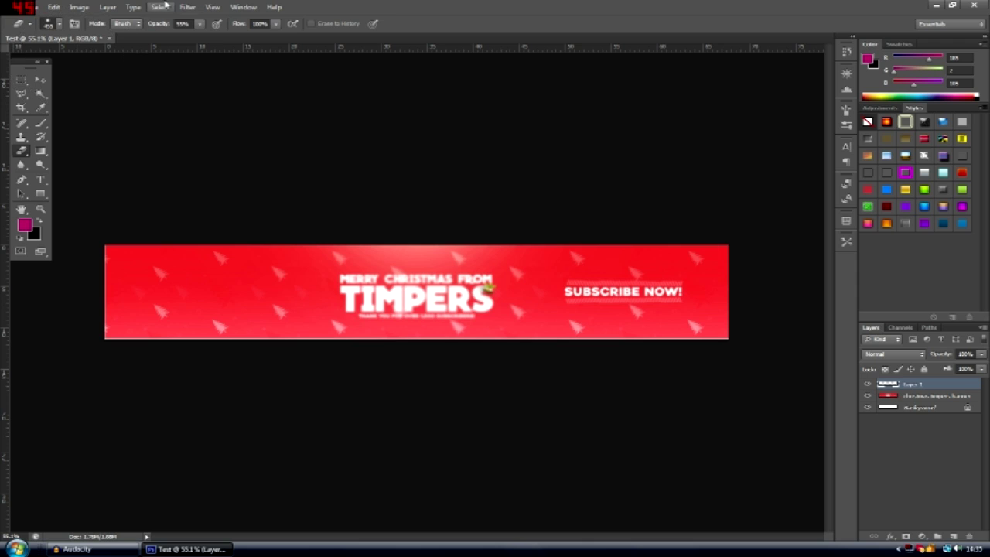
Try selecting the whole canvas and a rectangular marquee area across the banner's left half, clearing each selection
left_click(163, 7)
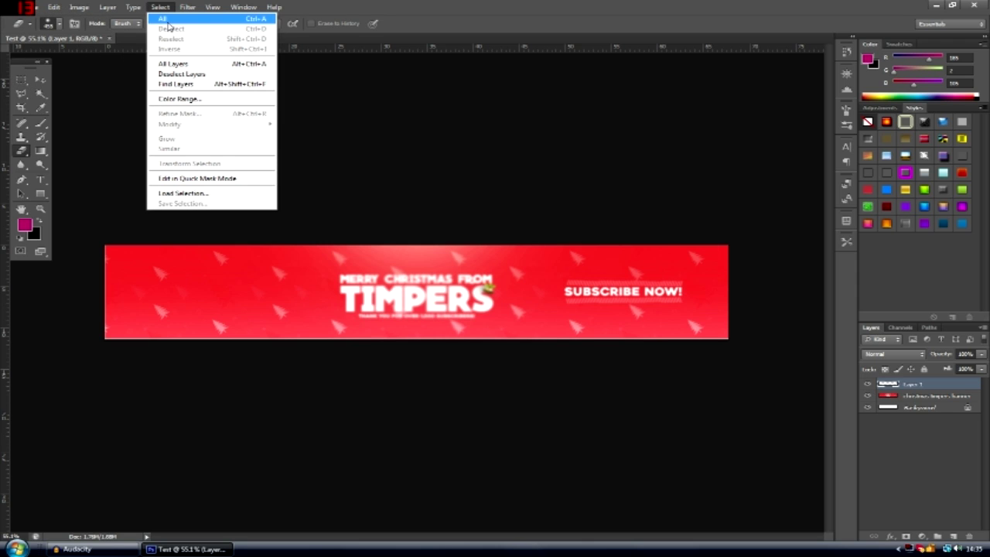
left_click(168, 27)
key("ctrl+d")
left_click(22, 80)
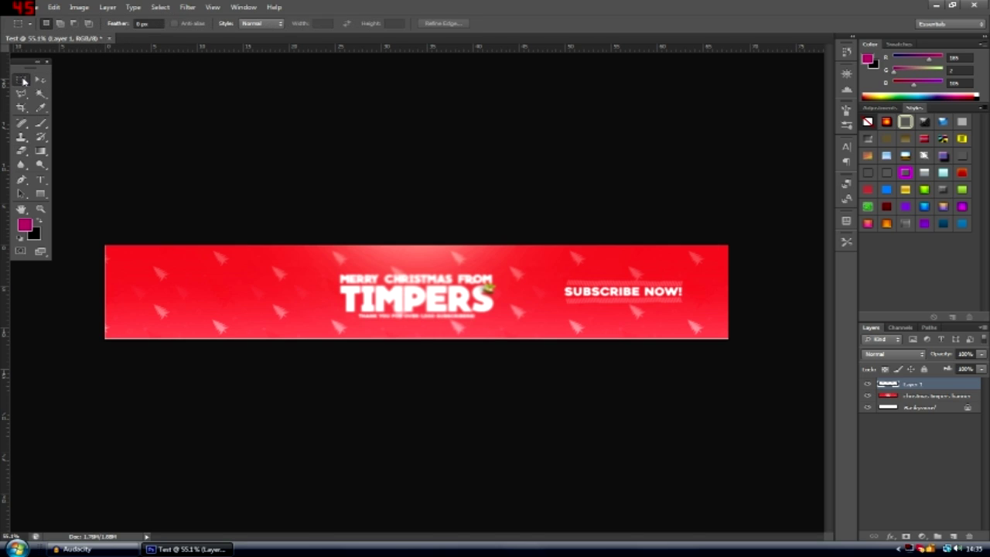
left_click_drag(209, 167, 425, 400)
key("ctrl+d")
Try to open the Filter Gallery on the empty new layer
left_click(190, 8)
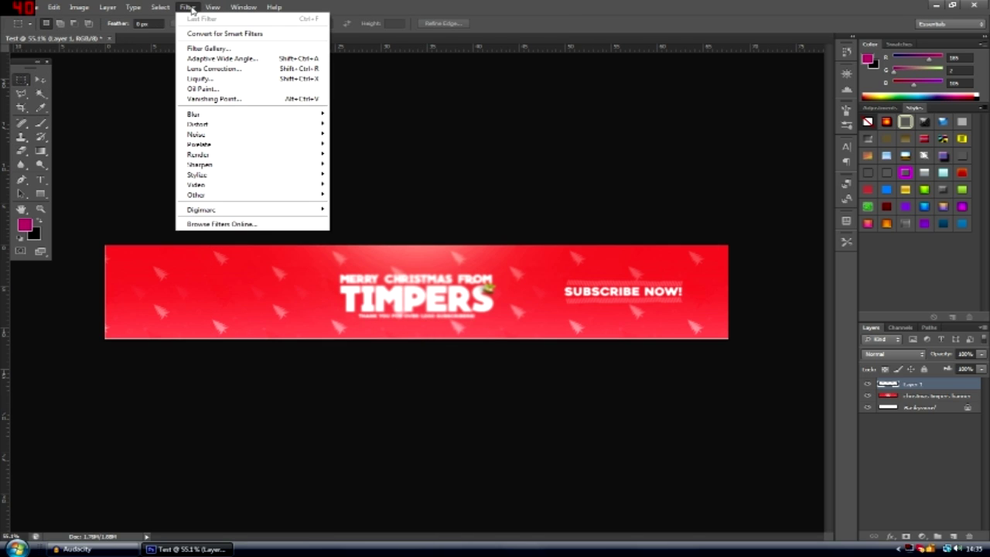
left_click(207, 48)
left_click(495, 206)
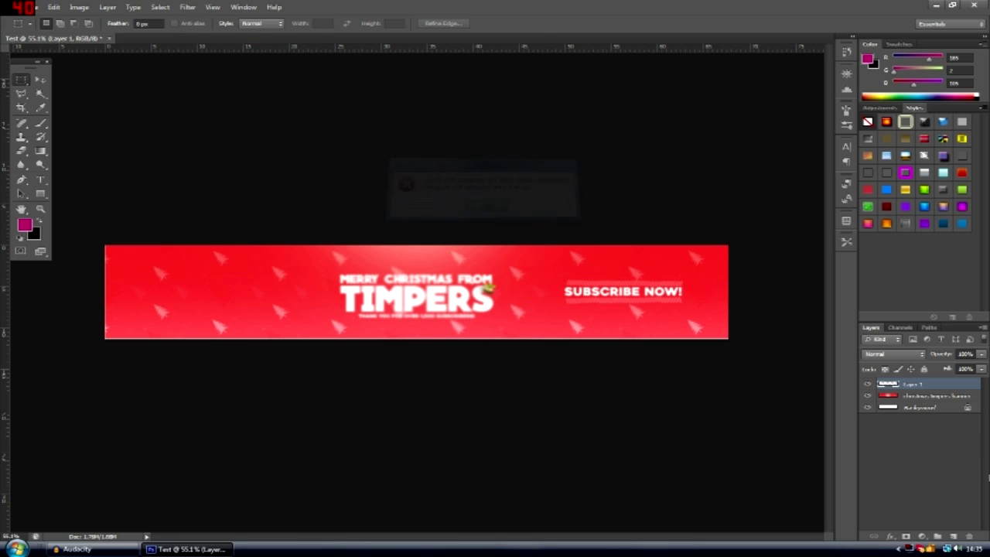
Preview Artistic filters such as Palette Knife on the banner layer in the Filter Gallery, and discard them
left_click(948, 396)
left_click(187, 7)
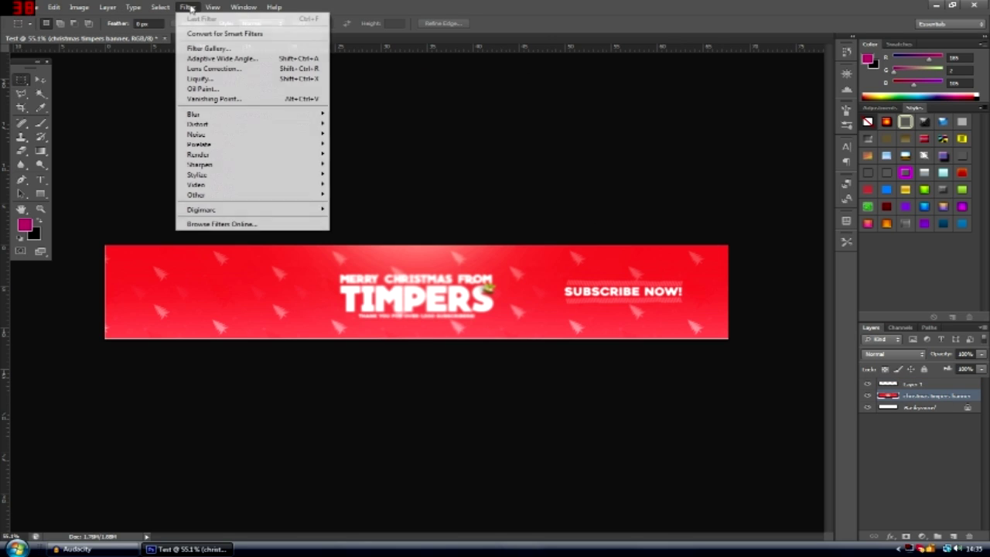
left_click(207, 49)
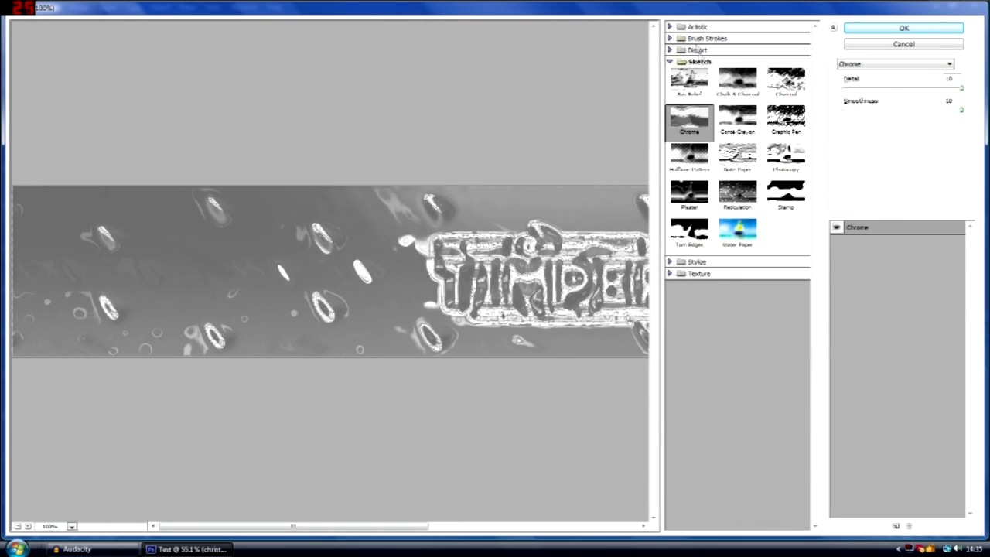
left_click(670, 26)
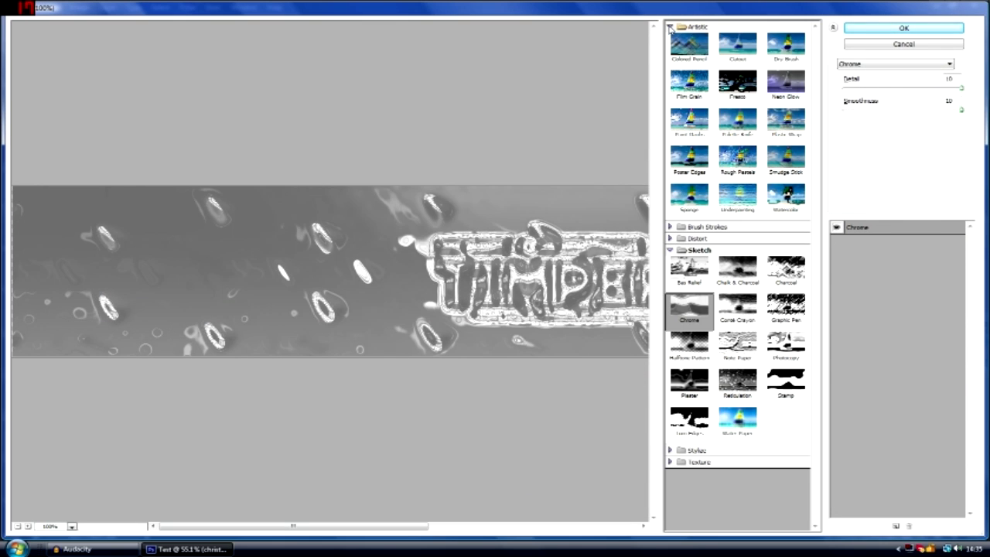
left_click(689, 82)
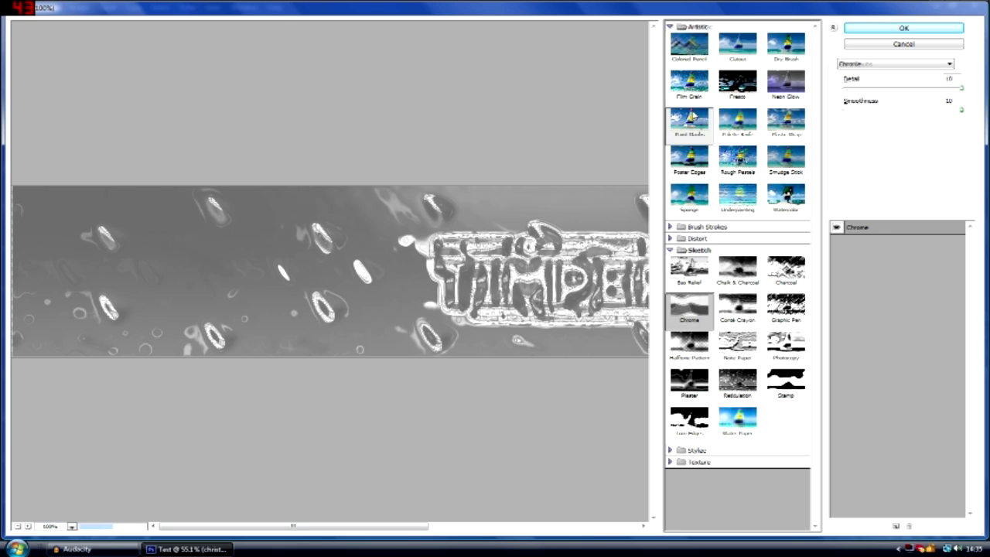
left_click(739, 83)
left_click(737, 118)
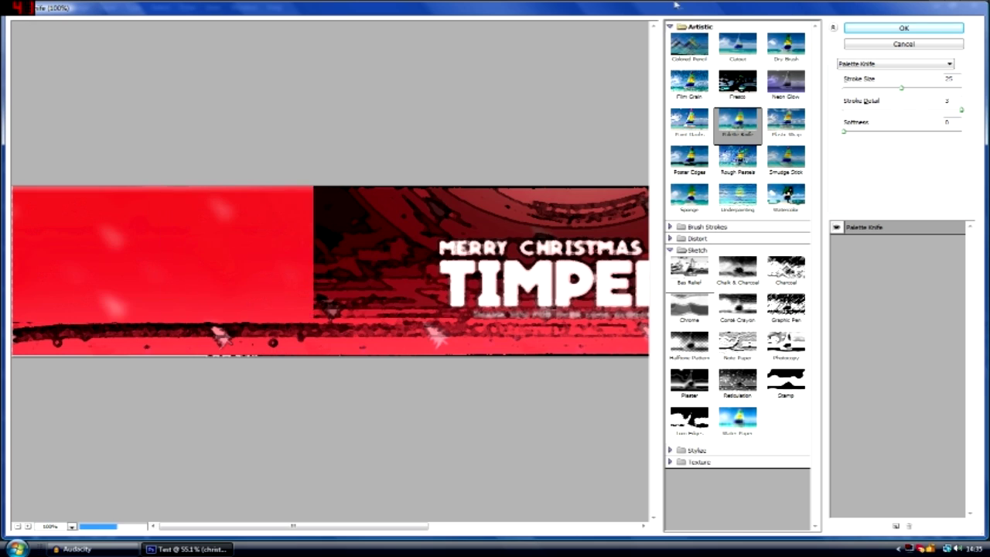
left_click(670, 27)
left_click(867, 44)
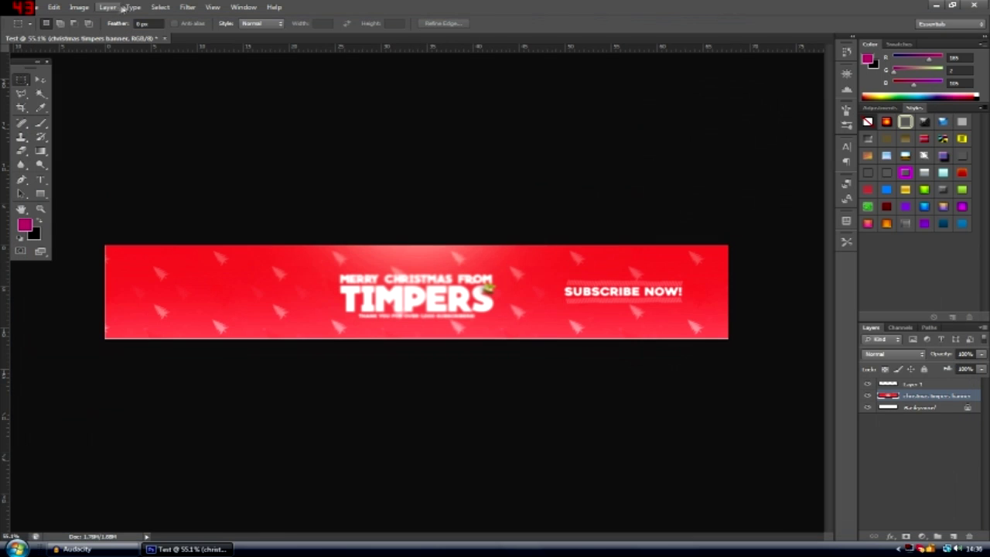
Try warping the TIMPERS lettering on the banner layer with Liquify at brush size 100, and discard the distortion
left_click(187, 7)
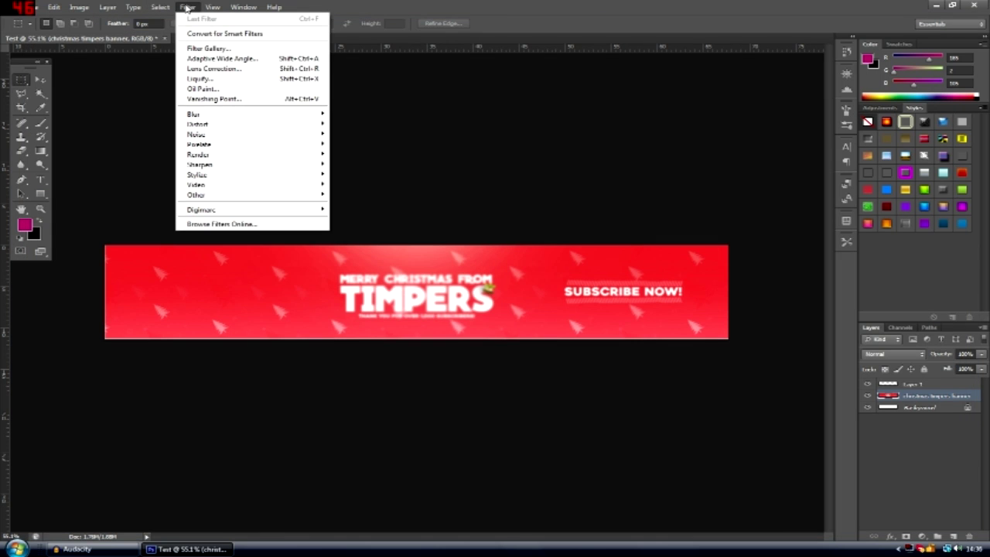
left_click(207, 78)
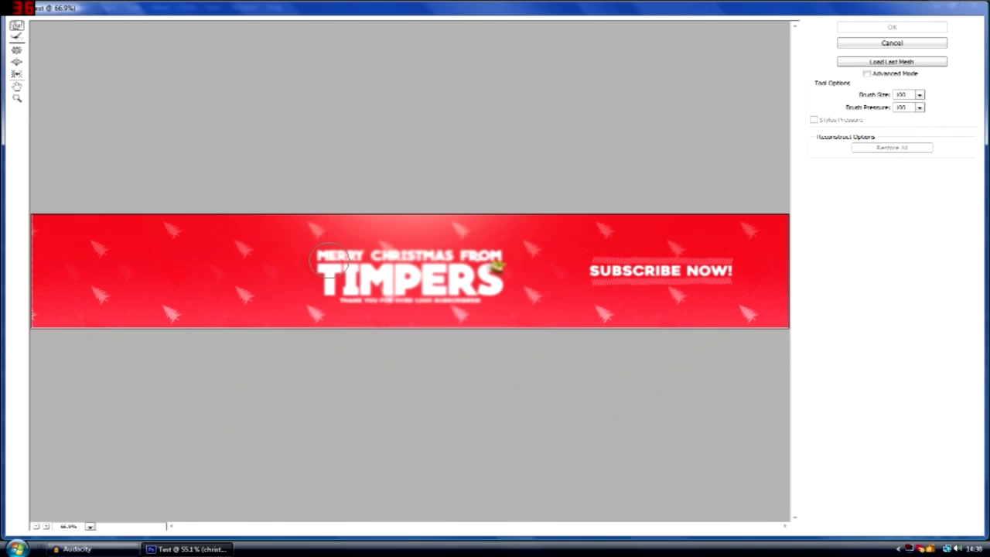
mouse_move(322, 260)
left_mouse_down()
mouse_move(365, 222)
mouse_move(430, 305)
mouse_move(505, 320)
mouse_move(489, 286)
mouse_move(568, 288)
left_mouse_up()
left_click_drag(437, 267, 564, 229)
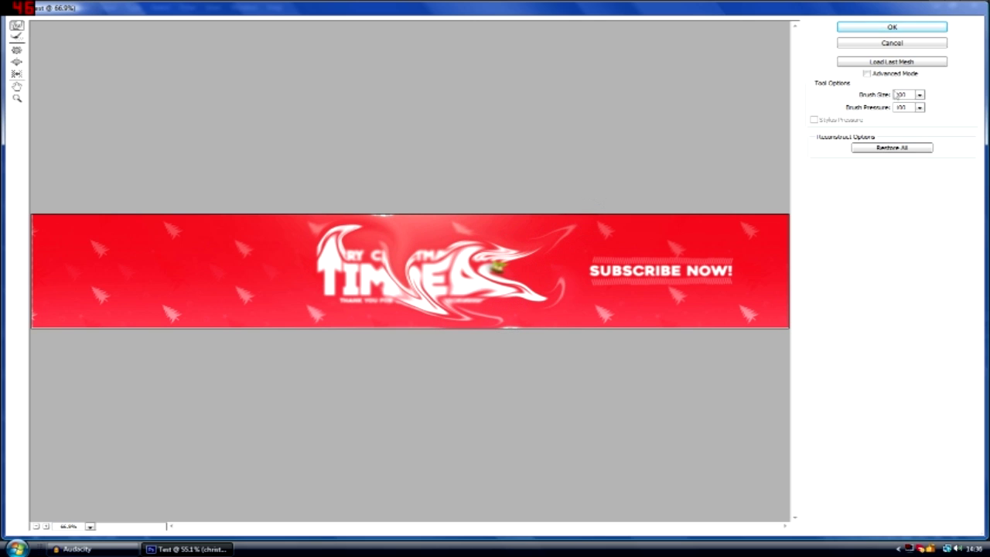
left_click(892, 42)
left_click(187, 7)
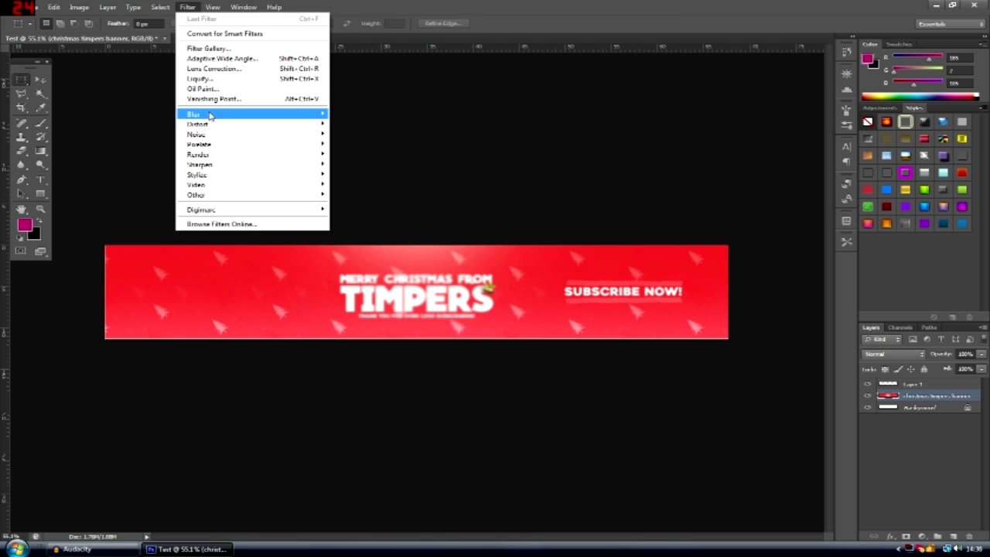
mouse_move(212, 114)
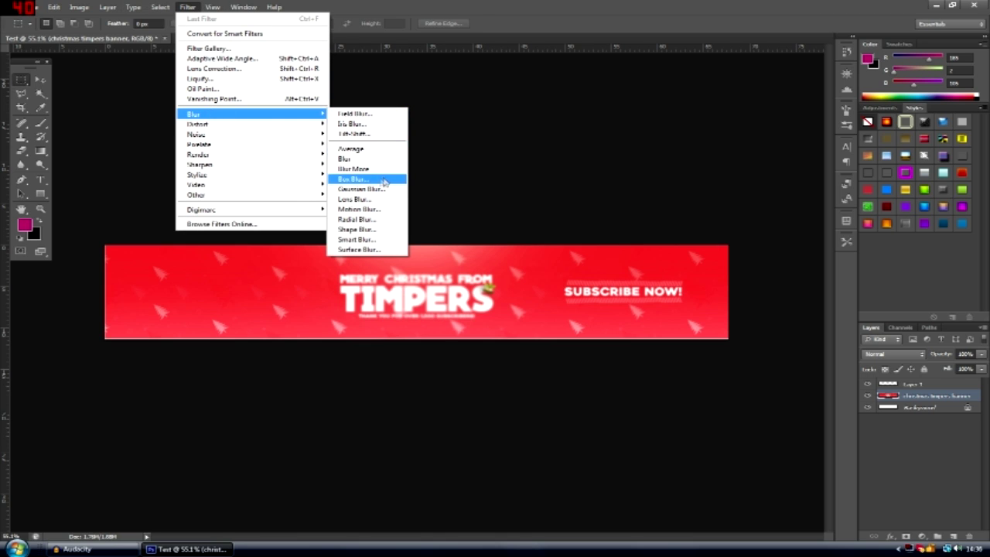
mouse_move(279, 132)
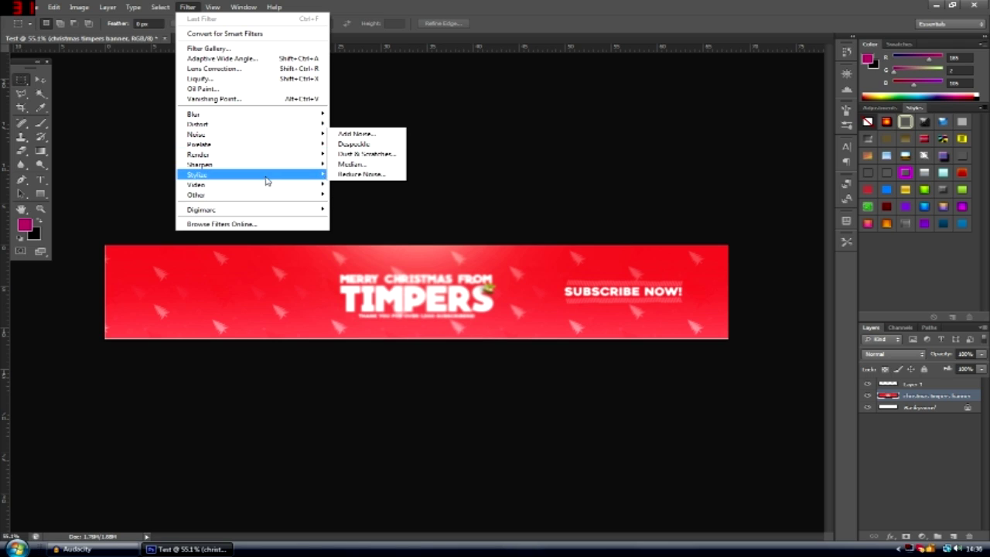
mouse_move(265, 180)
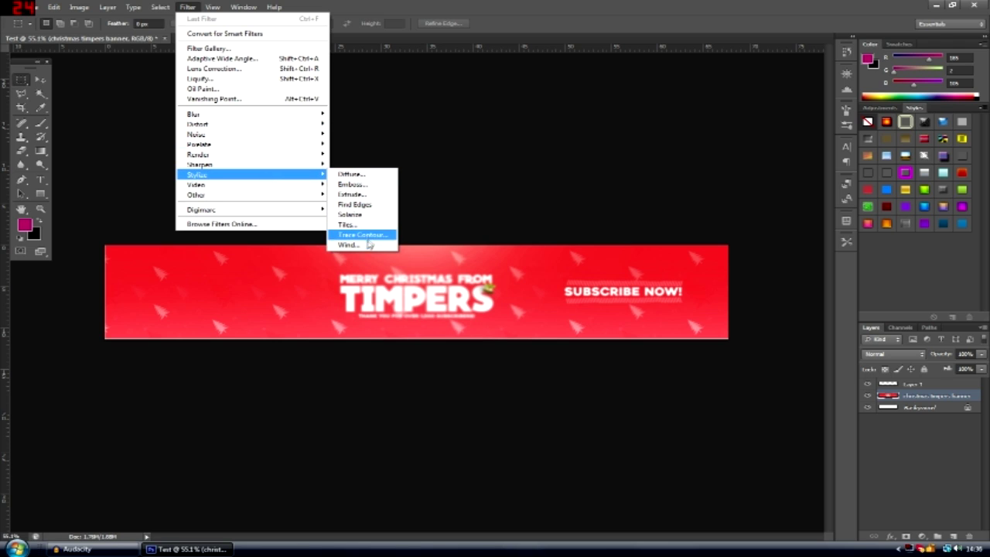
mouse_move(275, 154)
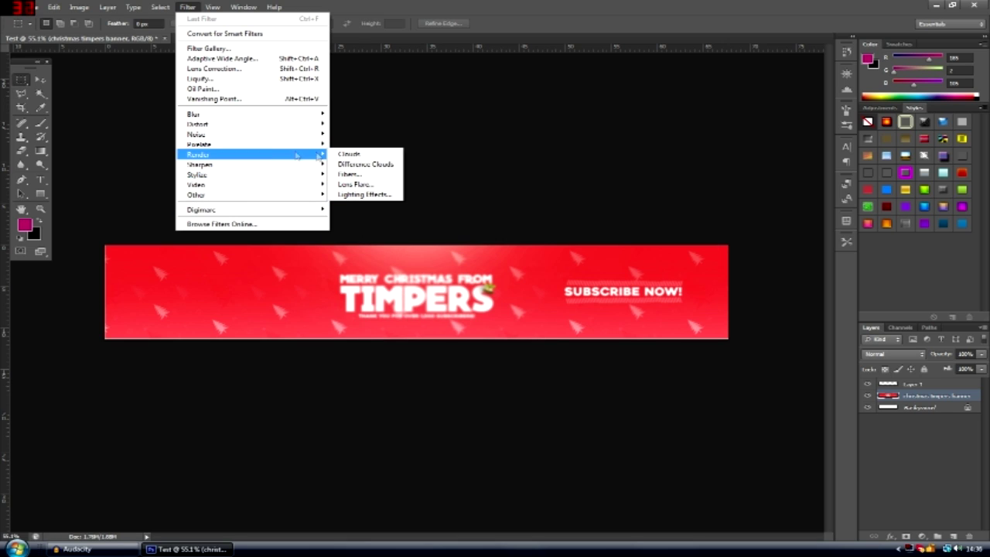
left_click(680, 195)
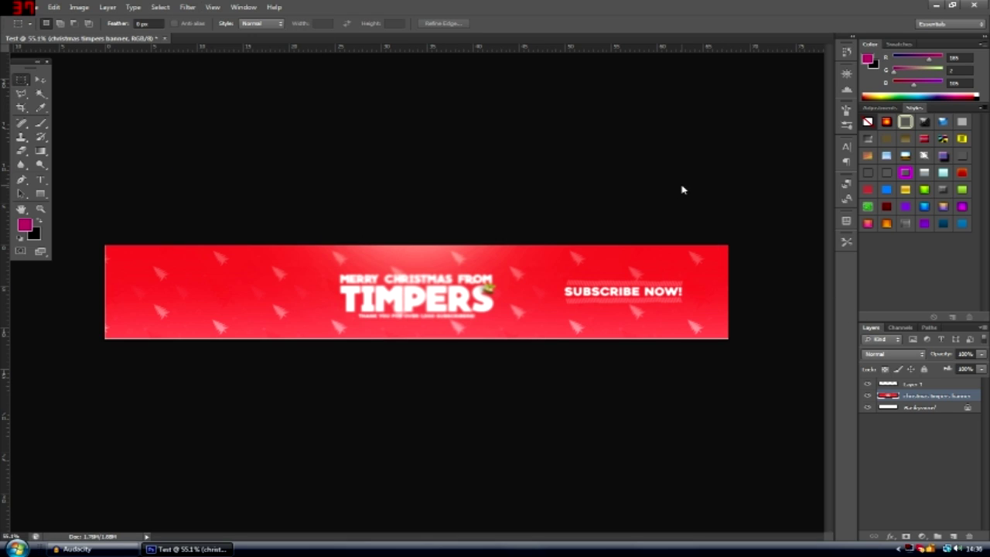
Switch to the Move tool
left_click(34, 79)
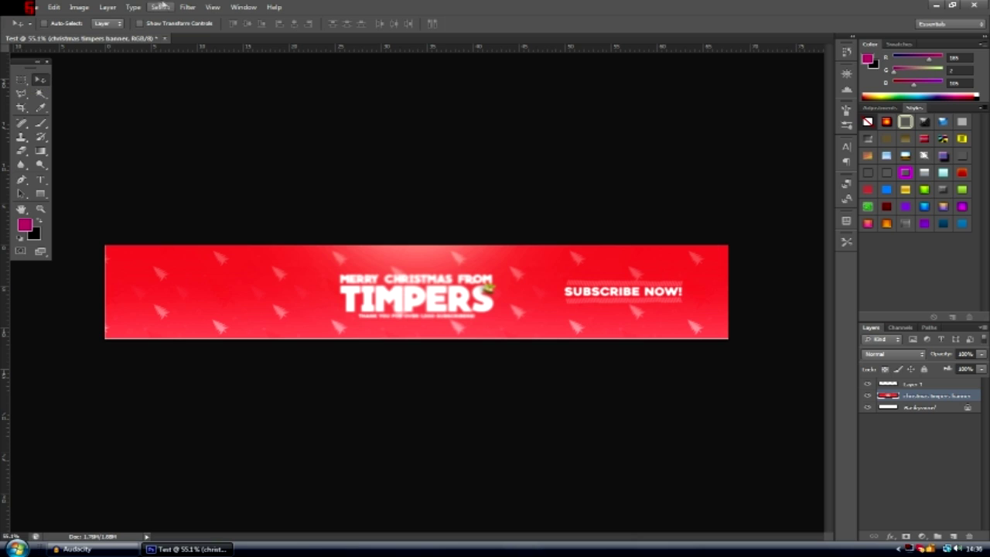